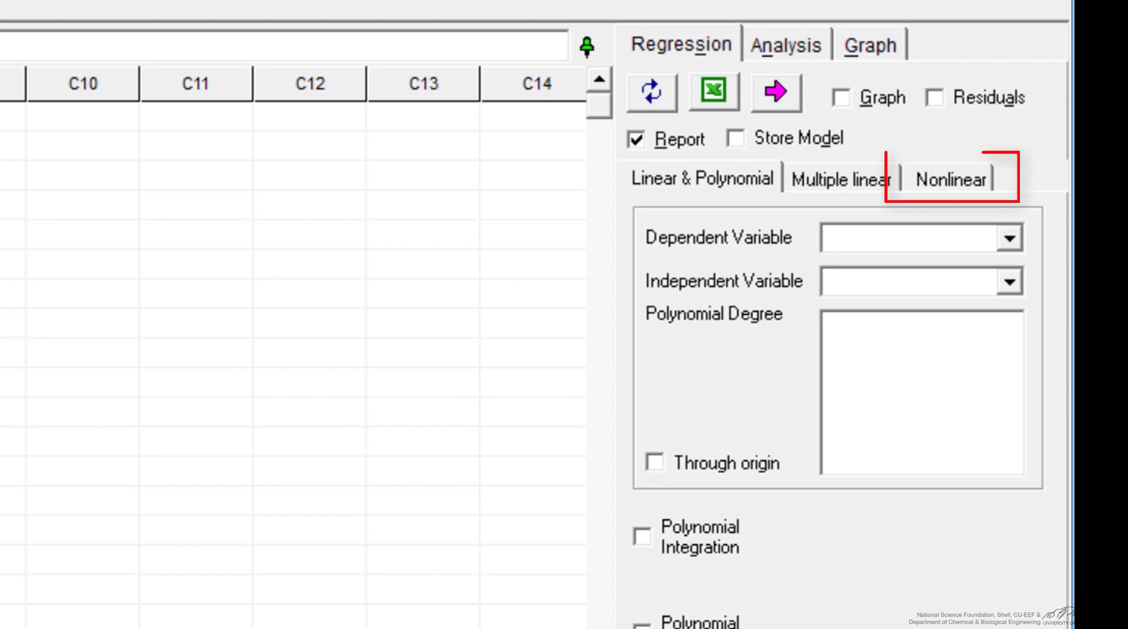
- Choose nonlinear regression and fill the first three columns with eight data rows, from 0.0214, 0.10, 0.20 to 0.235, 1.00, 0.20
left_click(951, 179)
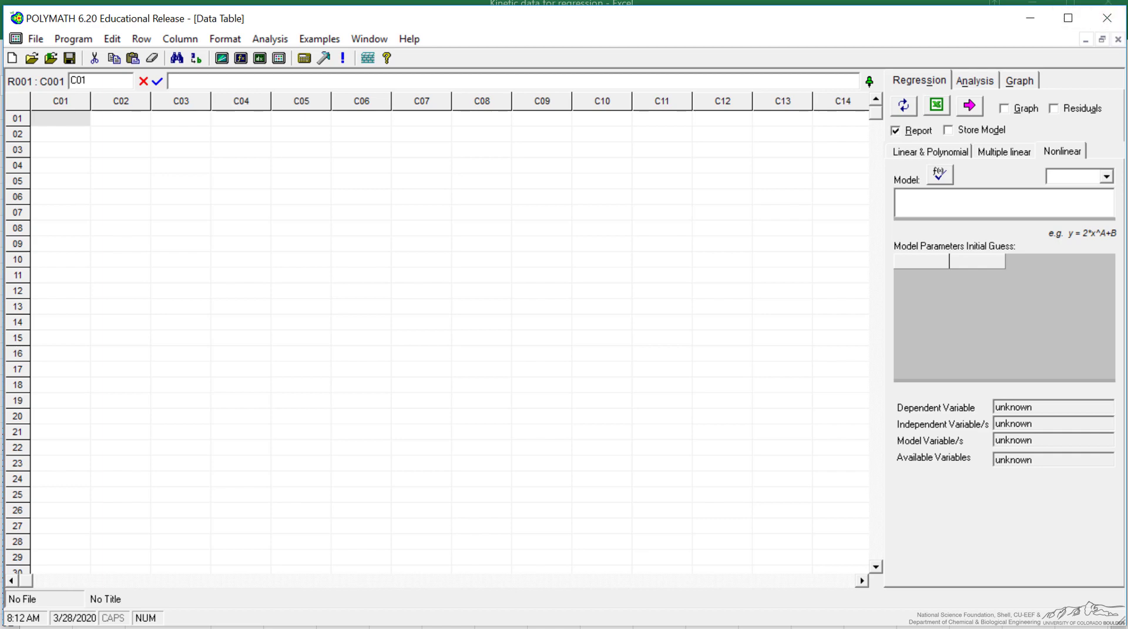
type("0.0214\t0.10\t0.20 0.0569\t0.25\t0.20 0.0618\t0.40\t0.10 0.0975\t0.20\t0.95 0.144\t0.65\t0.20 0.211\t0.55\t0.60 0.228\t0.90\t0.25 0.235\t1.00\t0.20")
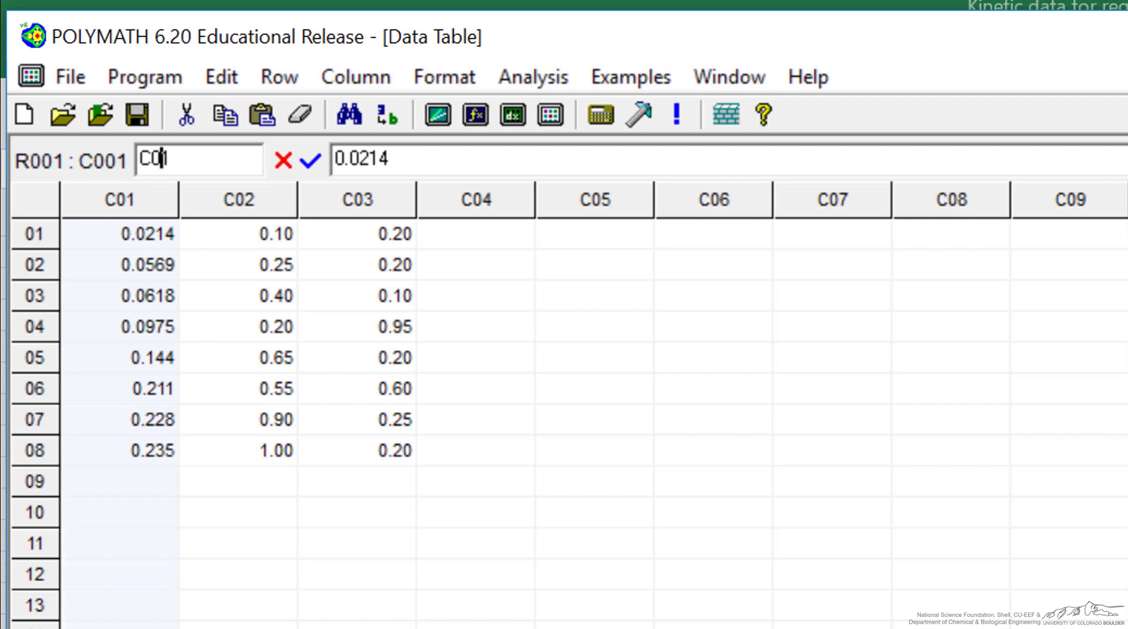
- Rename the first data column, C01, as r
left_click_drag(162, 159, 139, 159)
type("r1")
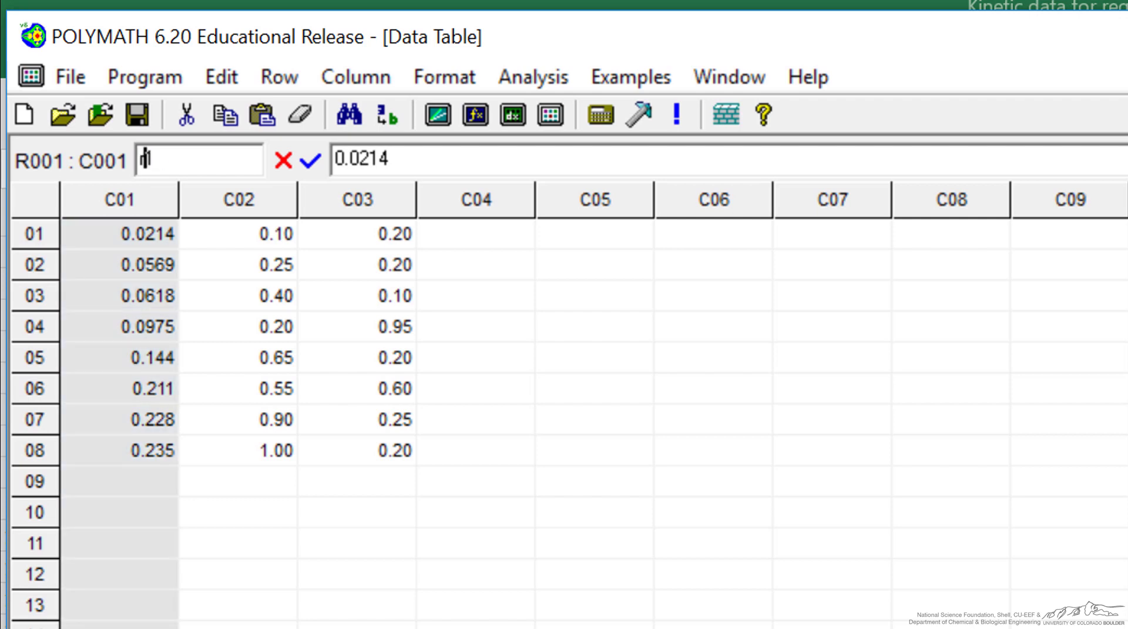
key("Delete")
key("Return")
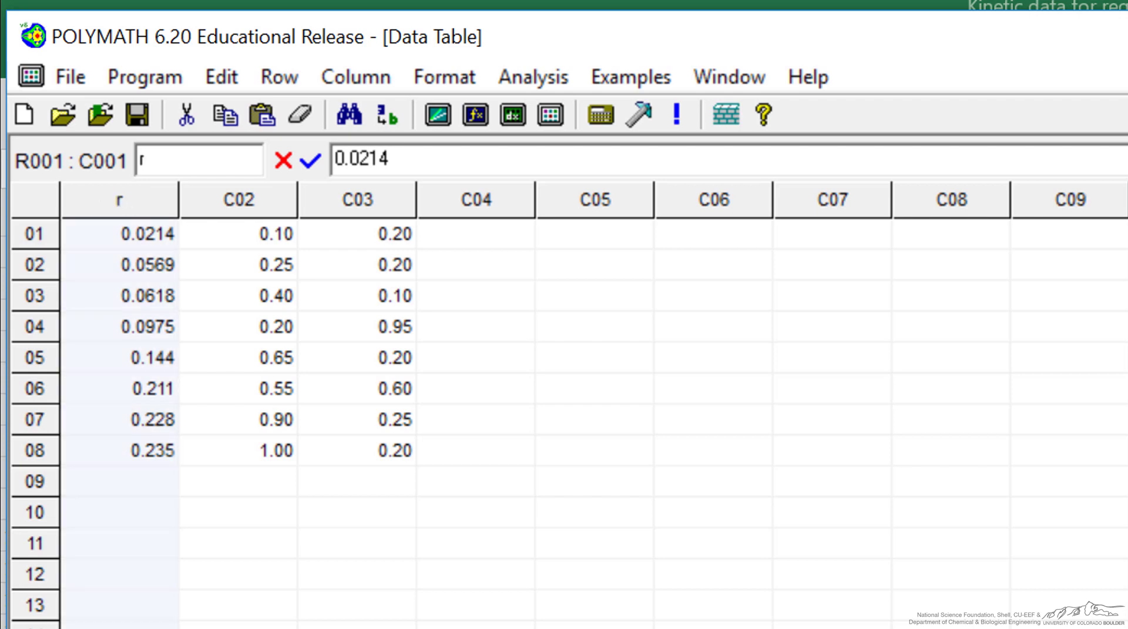
left_click(147, 264)
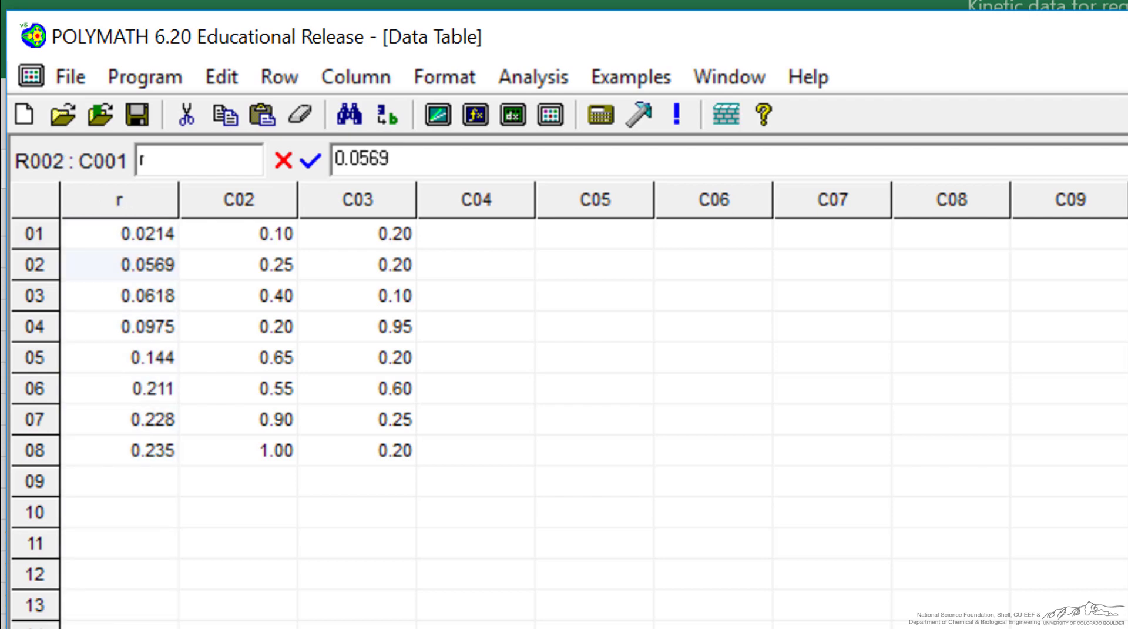
left_click(238, 199)
left_click(276, 265)
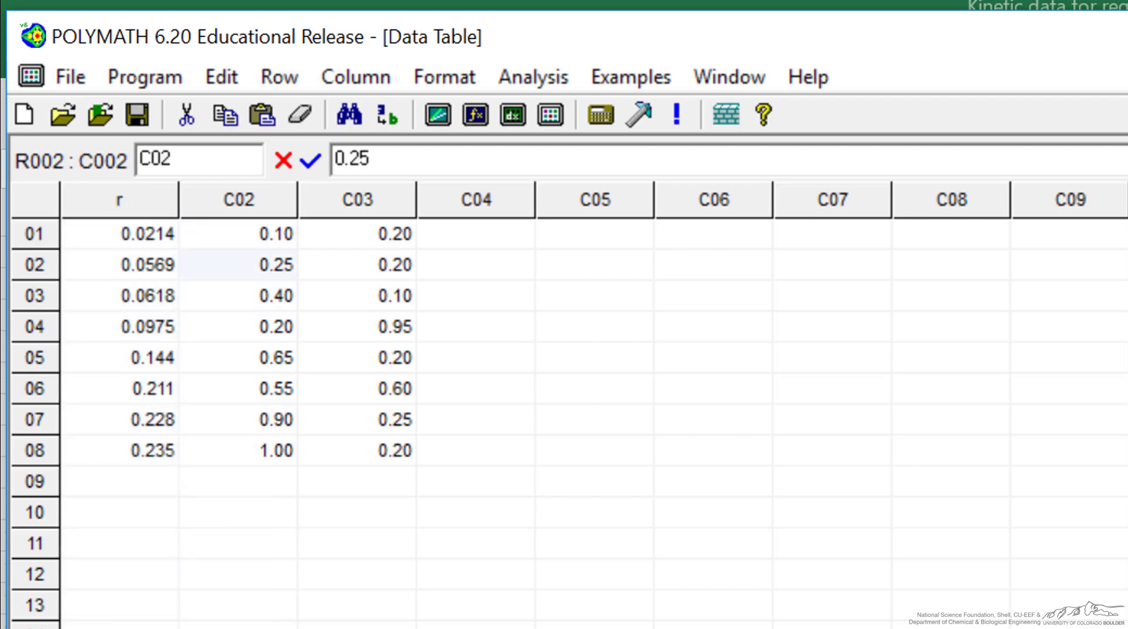
key("Down")
key("Down")
key("Down")
key("Down")
key("Down")
key("Down")
key("Down")
key("Down")
key("Down")
key("Down")
key("Down")
key("Down")
key("Down")
key("Down")
key("Down")
key("Down")
key("Down")
key("Down")
key("Down")
key("Down")
- Rename the second data column, C02, as CA
left_click(239, 200)
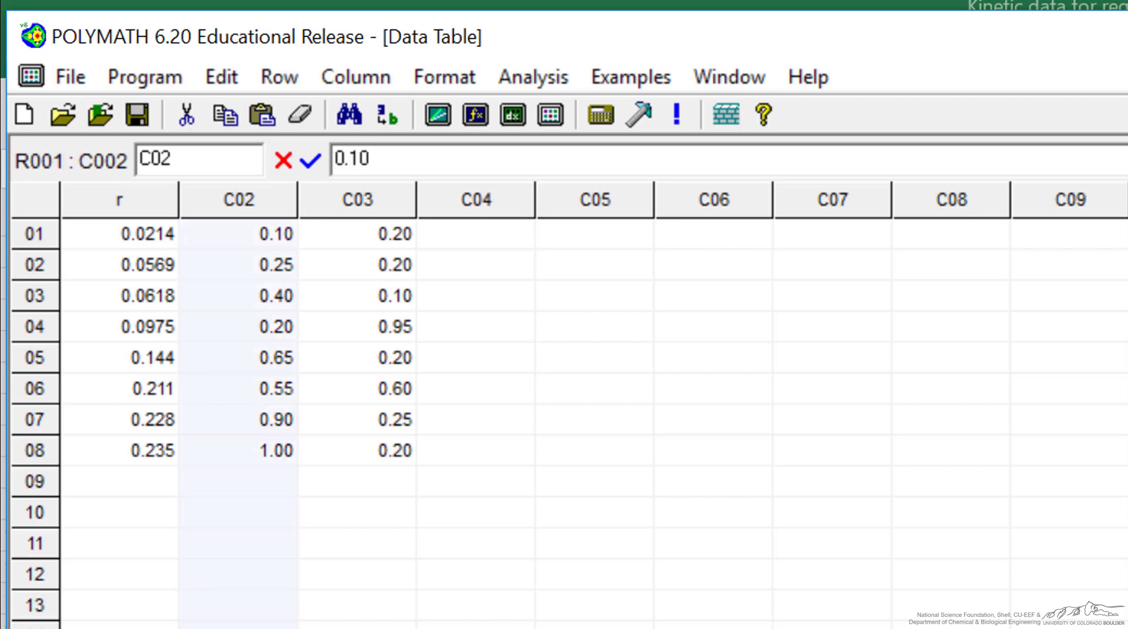
left_click(199, 159)
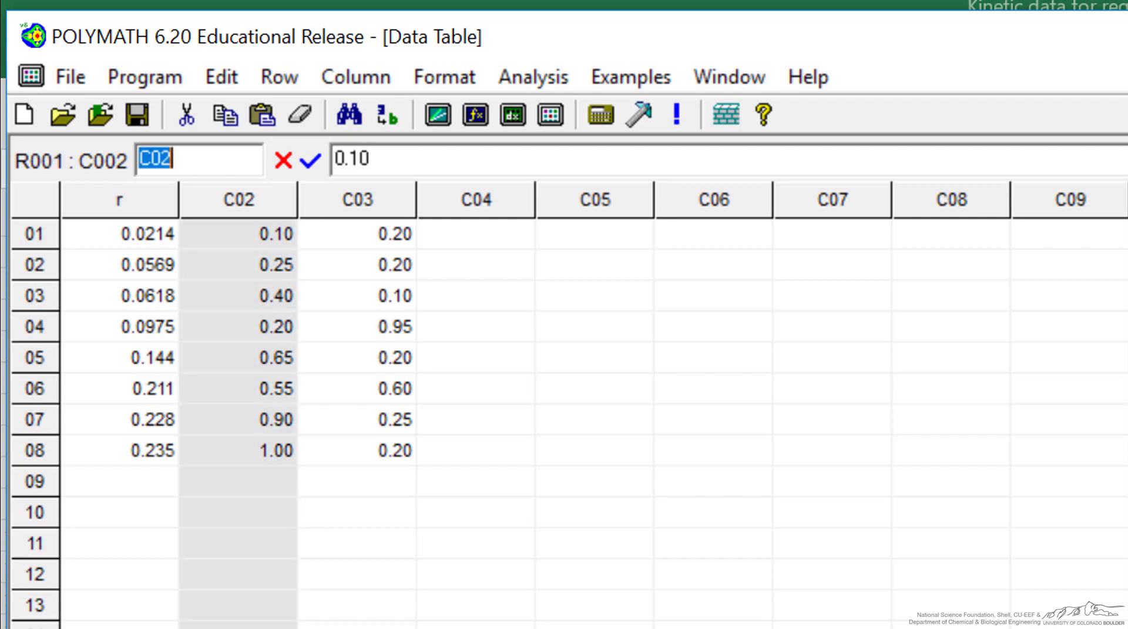
type("CA")
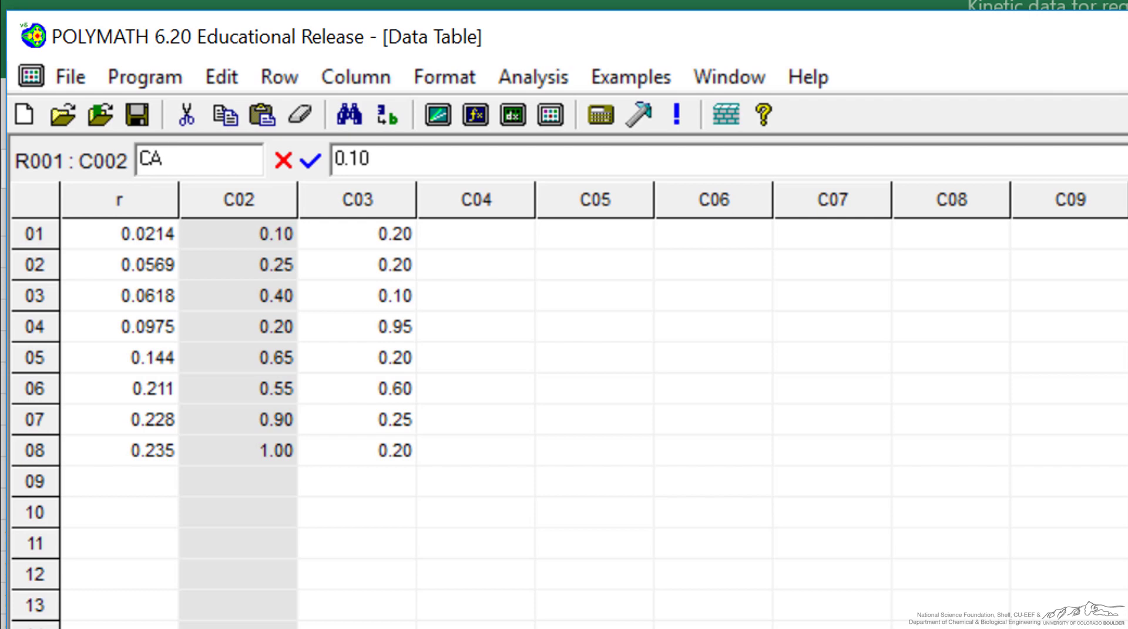
key("Return")
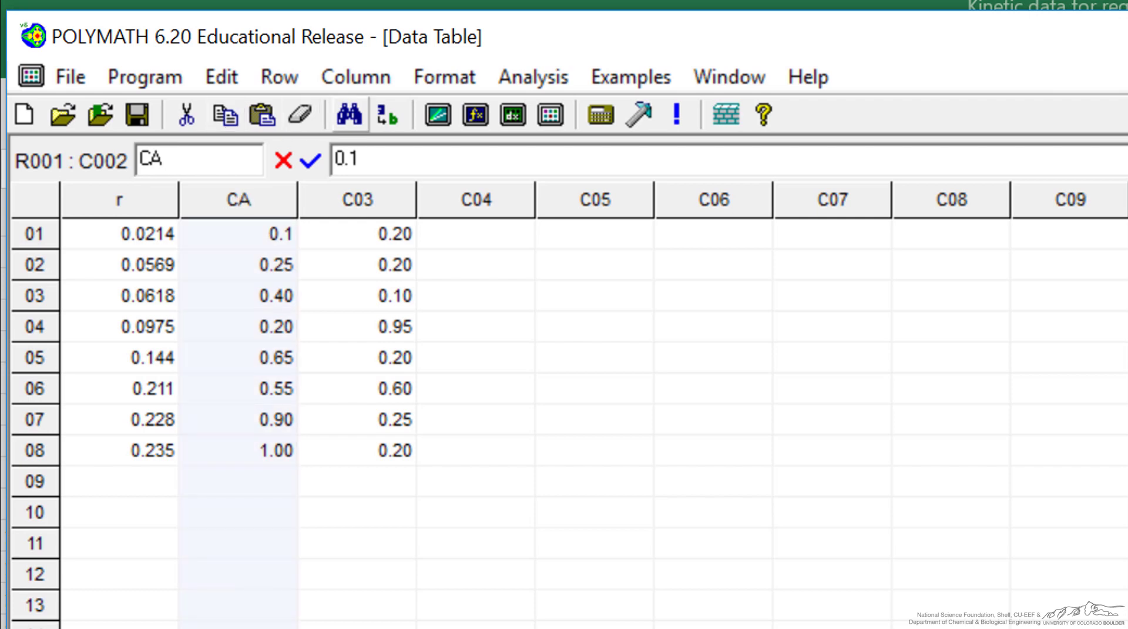
- Rename the third data column, C03, as CB
left_click(357, 199)
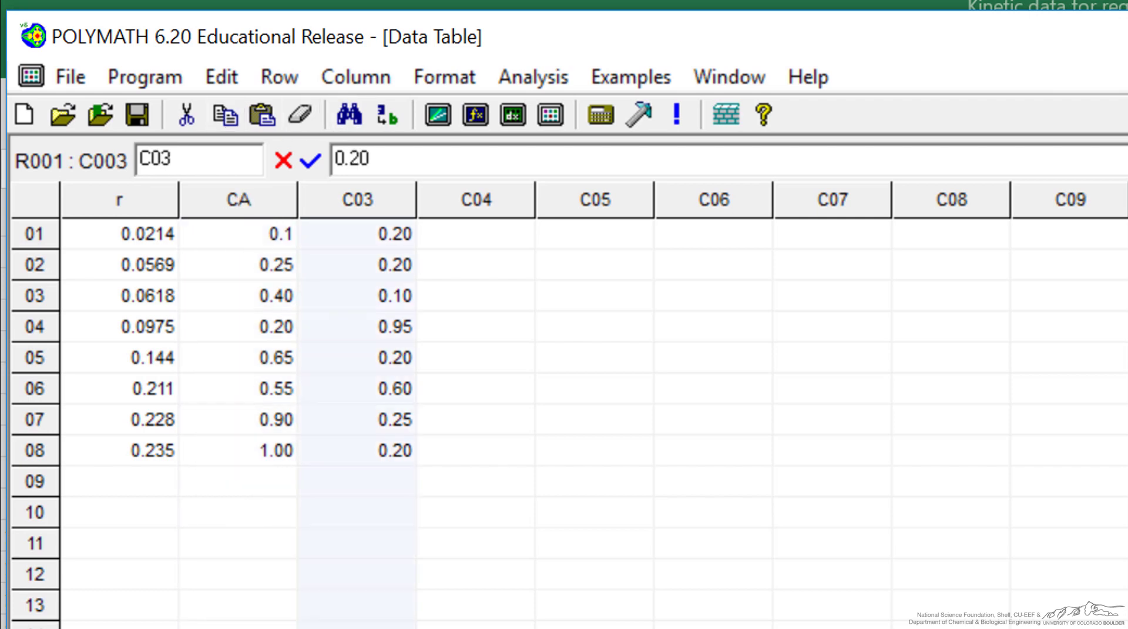
left_click(199, 159)
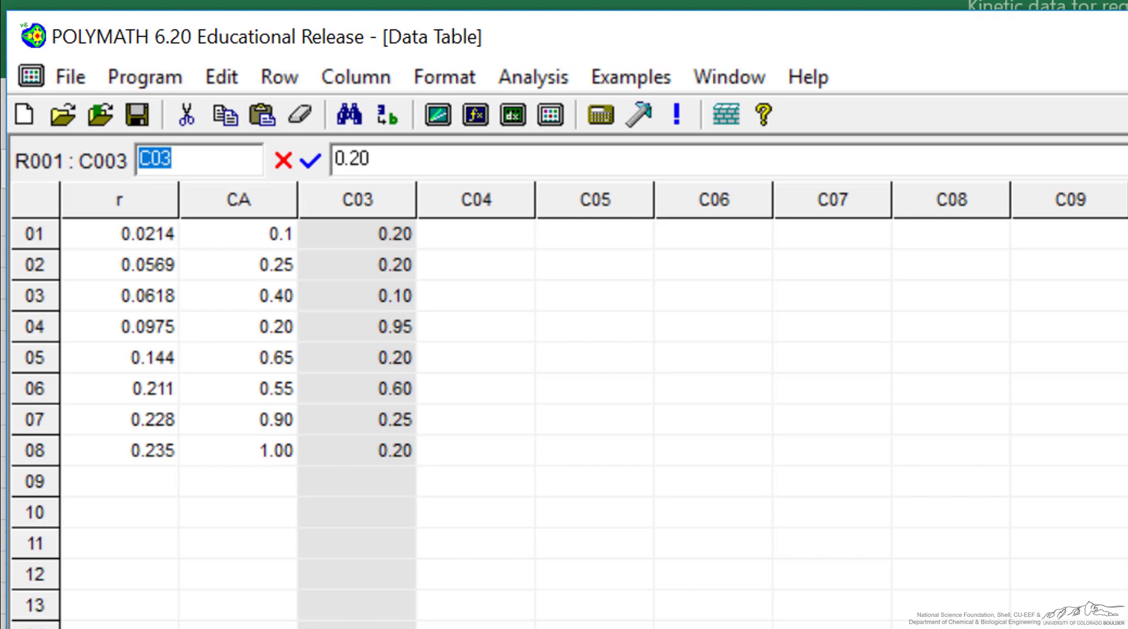
type("CB")
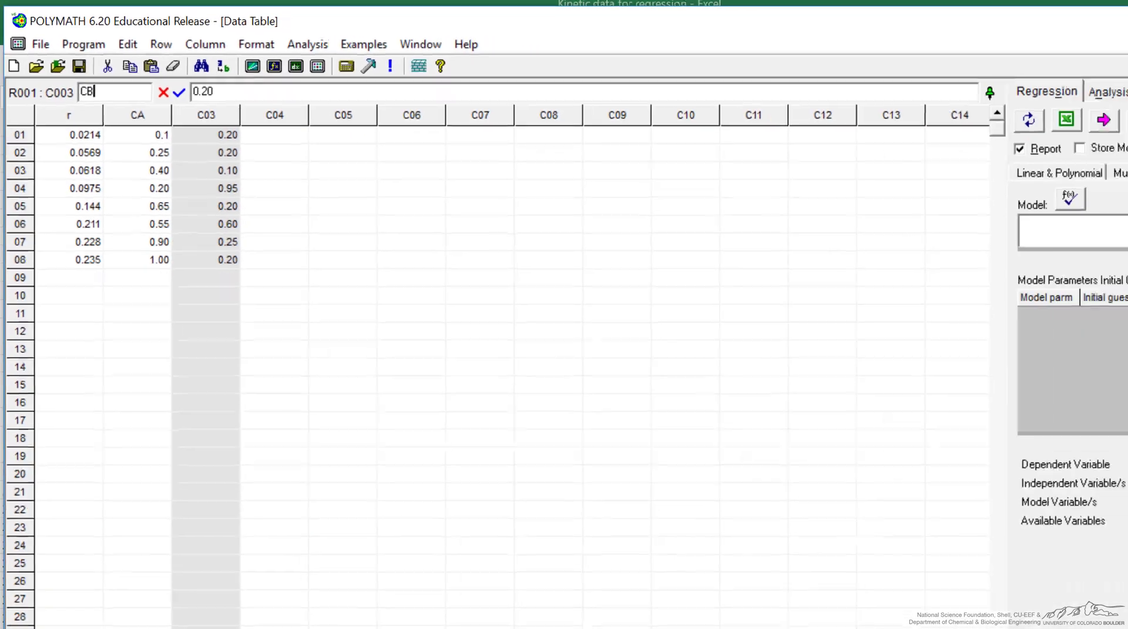
key("Return")
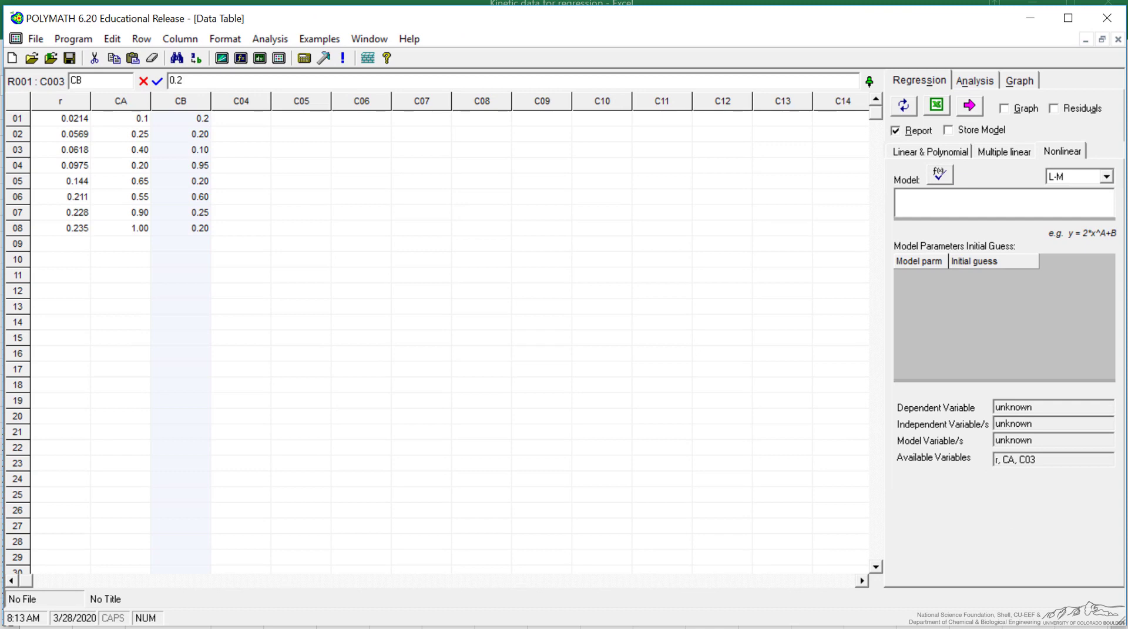
- Enter the nonlinear regression model r=k*CA^n*CB^m
left_click(946, 203)
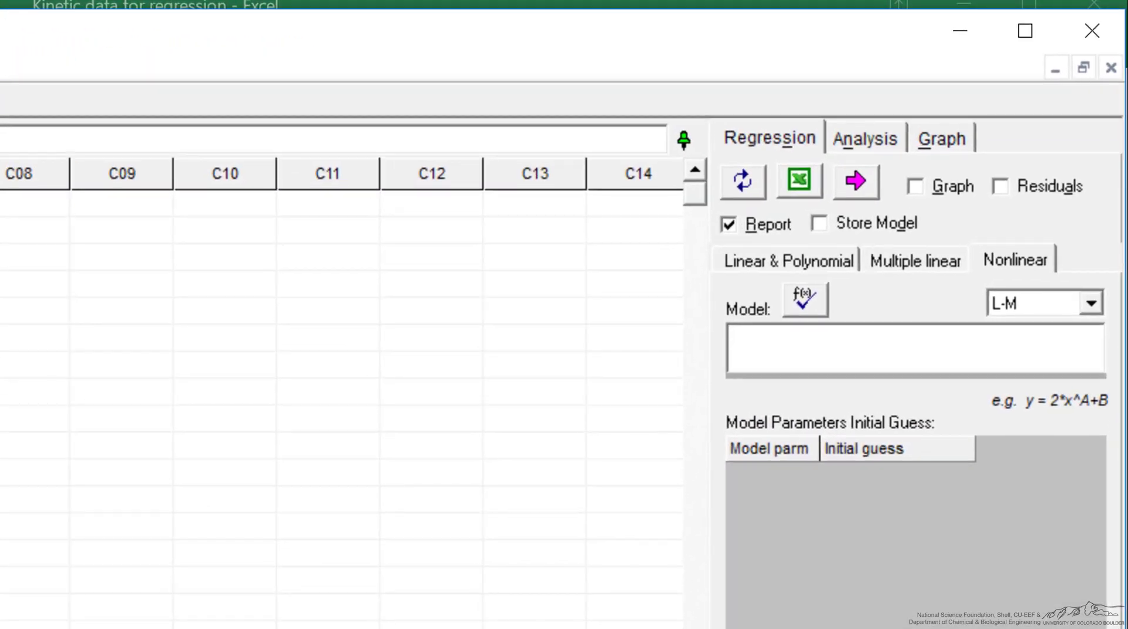
type("r=k*")
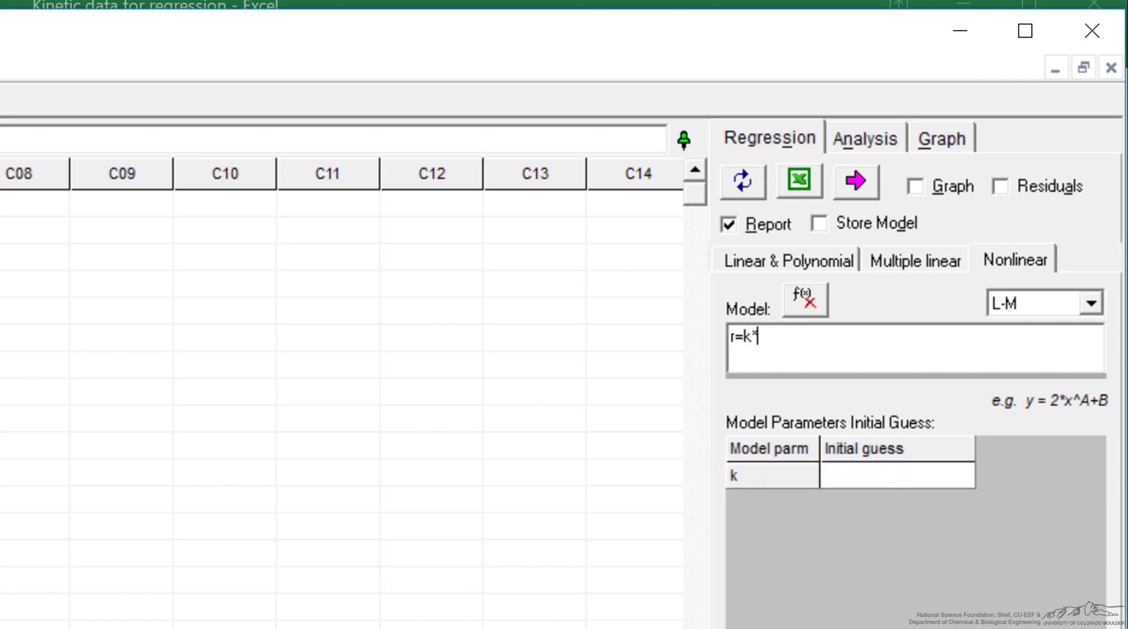
type("CA^n")
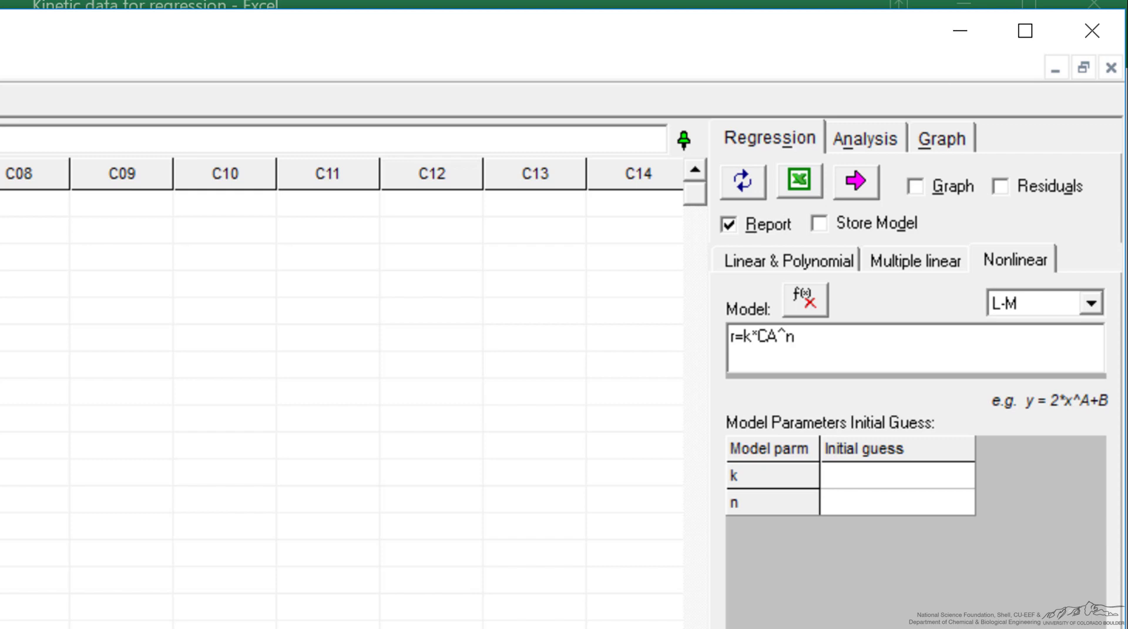
type("*CB^m")
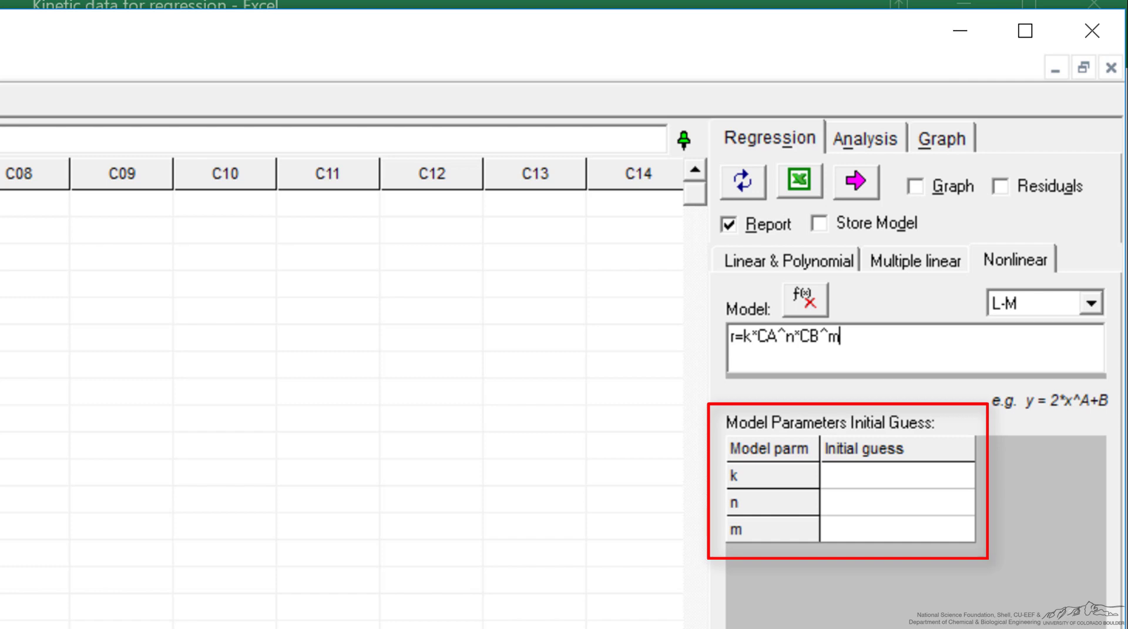
- Set the initial guesses of the model parameters k, n and m to 1 each
left_click(897, 475)
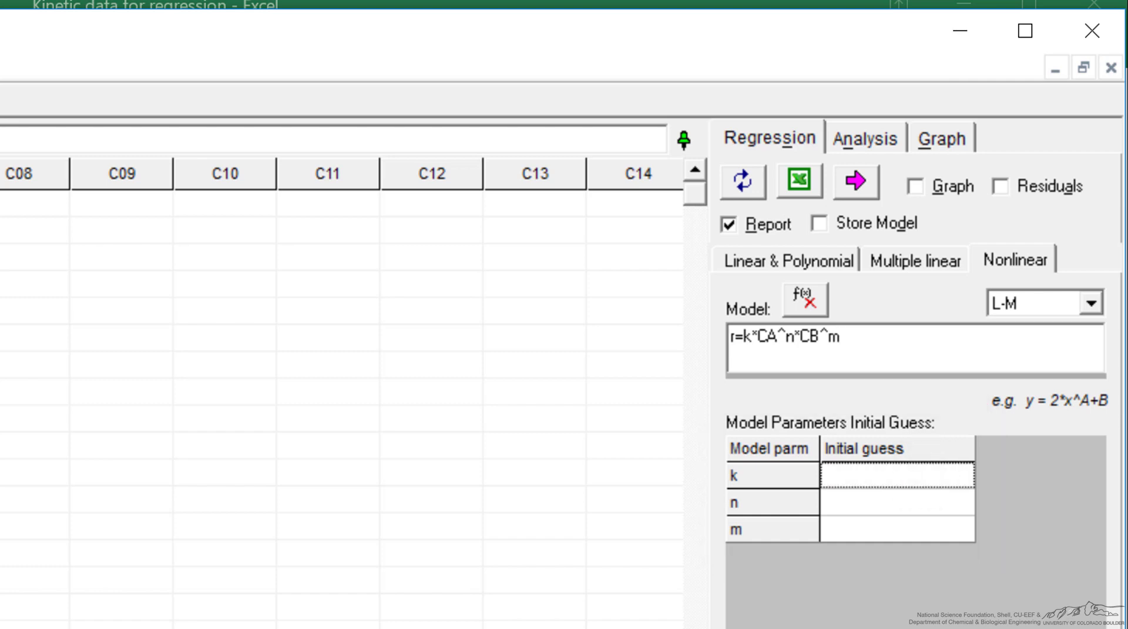
type("1")
key("Return")
type("1")
key("Return")
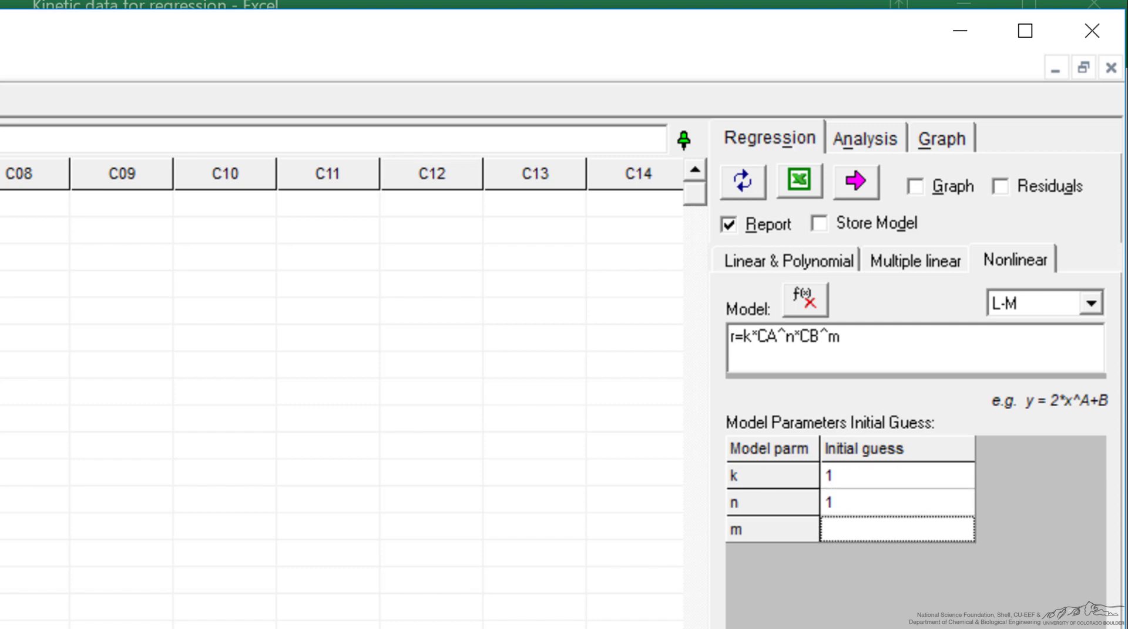
type("1")
- Enable the graph, residuals and stored-model outputs alongside the report, and solve the nonlinear regression
left_click(915, 186)
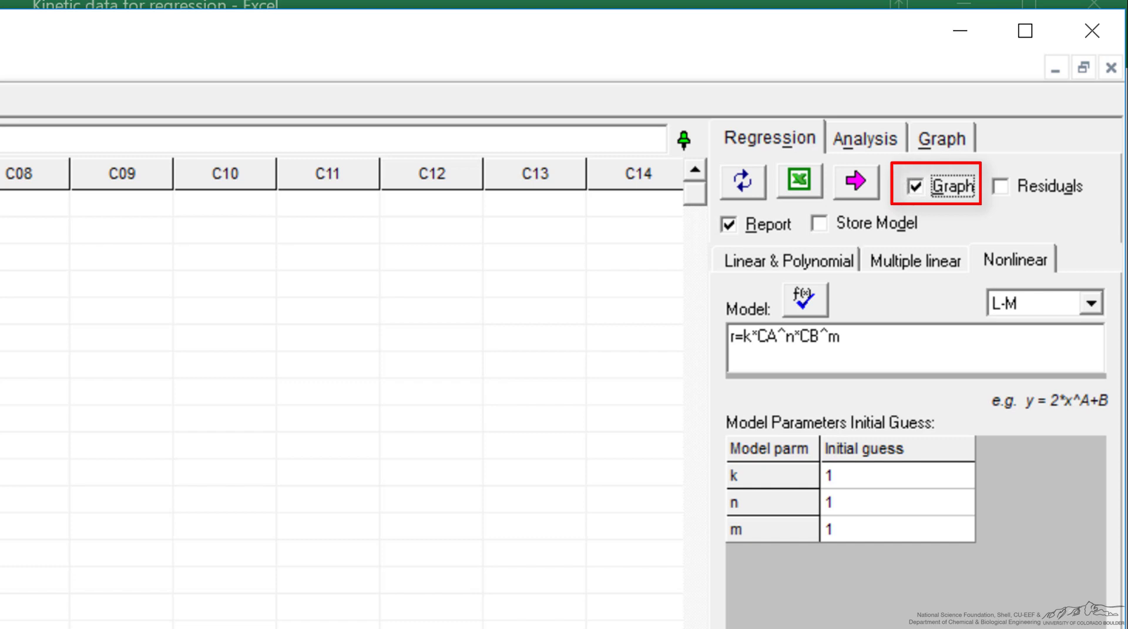
left_click(1000, 186)
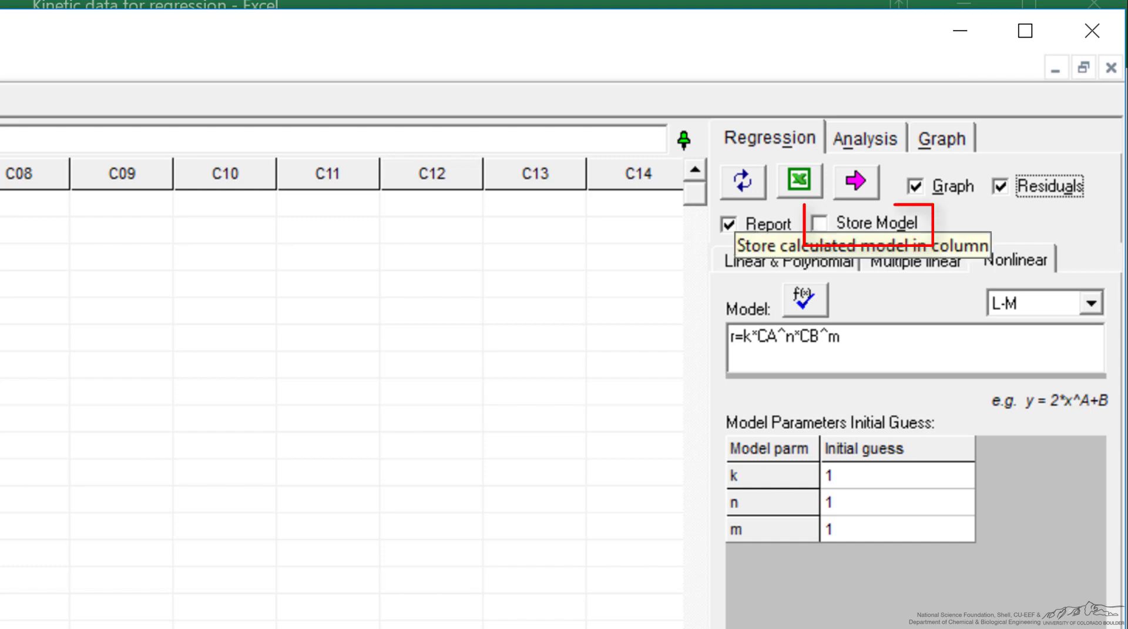
left_click(820, 223)
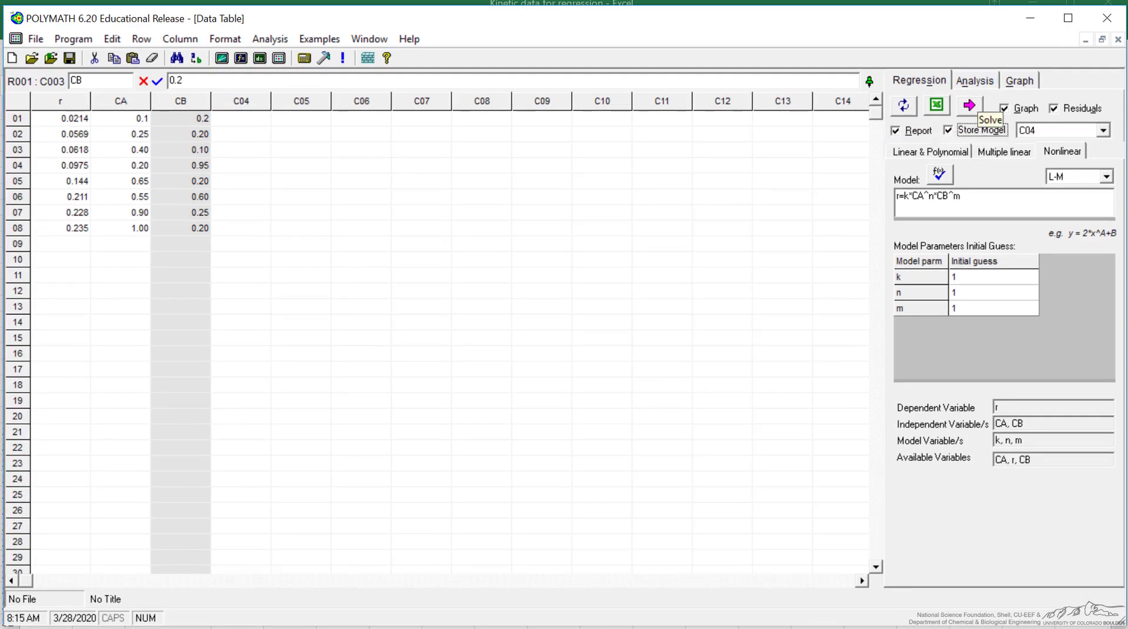
left_click(969, 106)
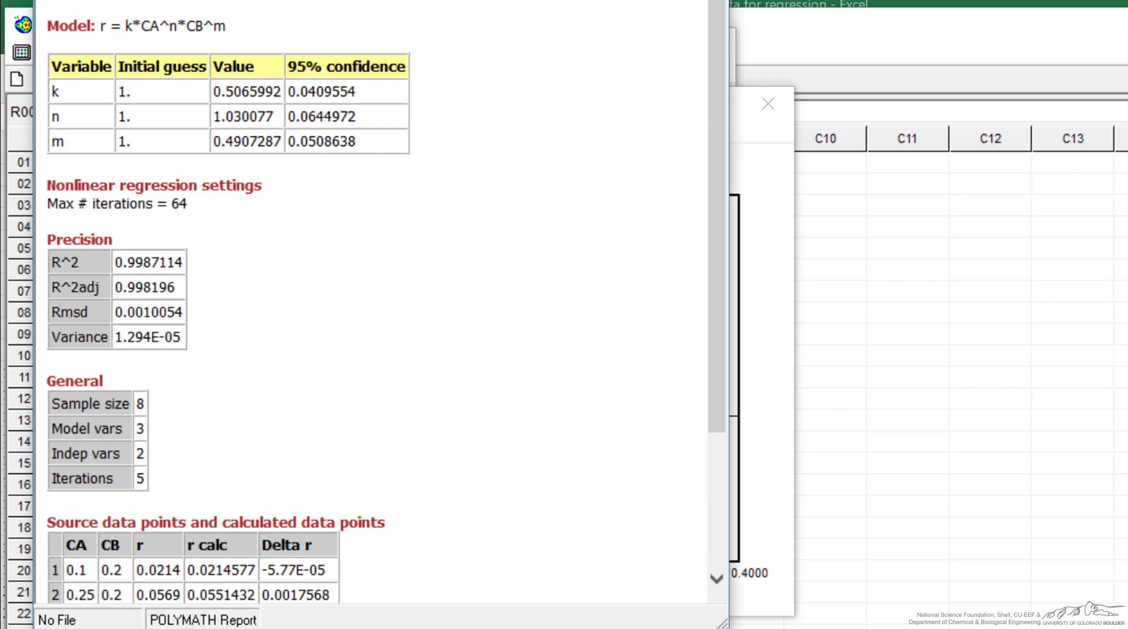
- Review the regression report down to the source and calculated data points, and close it
scroll(376, 302, "down", 3)
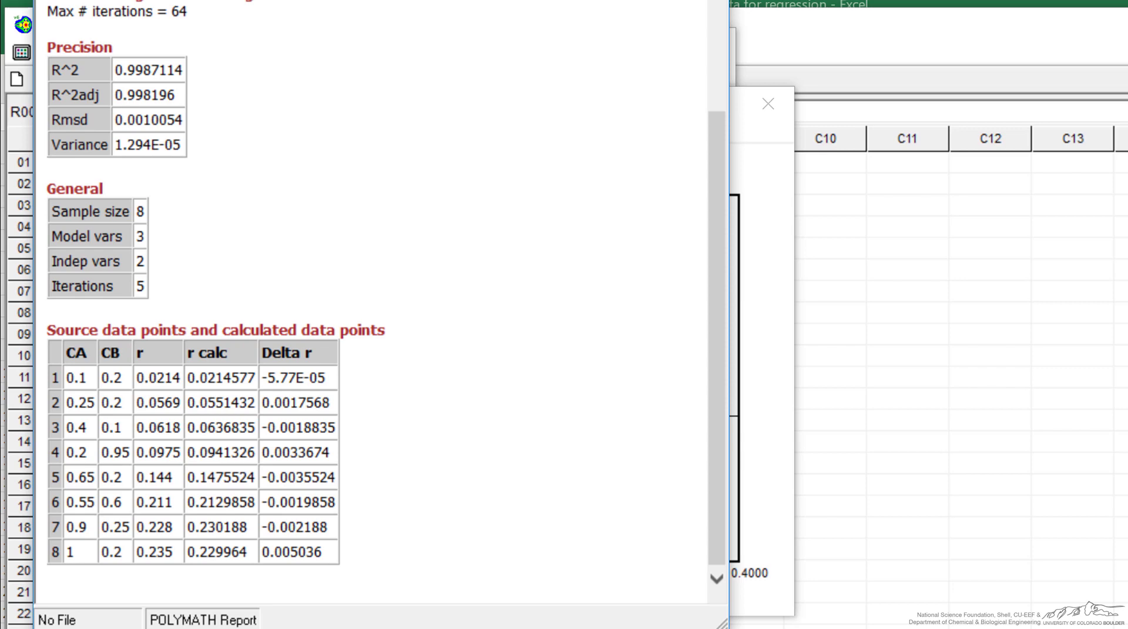
key("alt+F4")
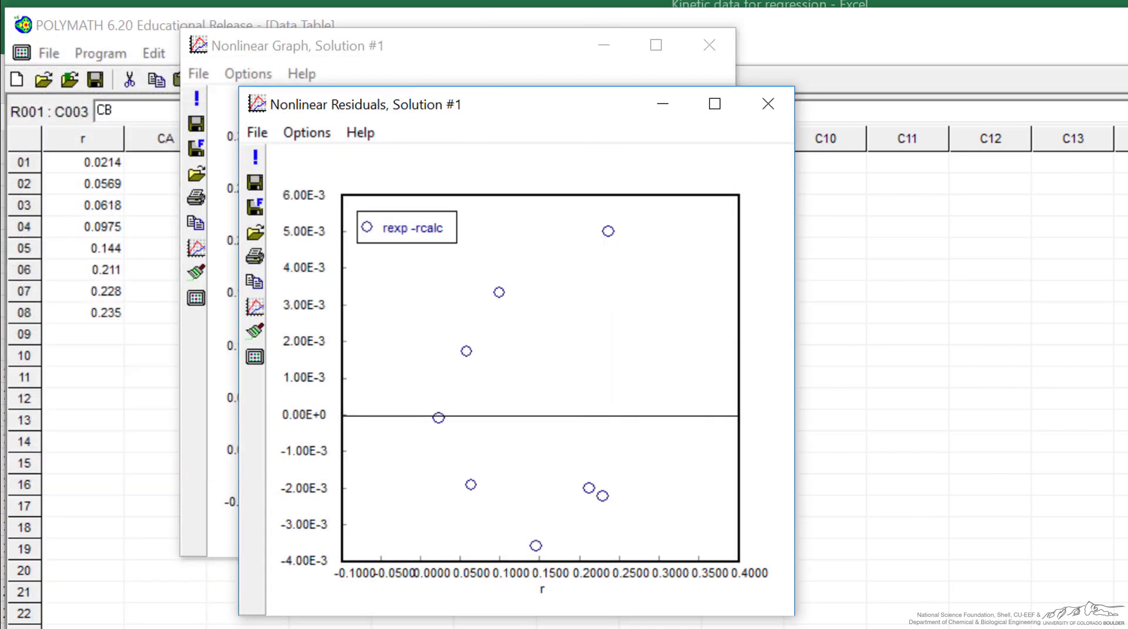
- Enlarge and inspect the residuals plot and the nonlinear graph, closing the residuals window and minimizing the graph
left_click_drag(795, 352, 1050, 352)
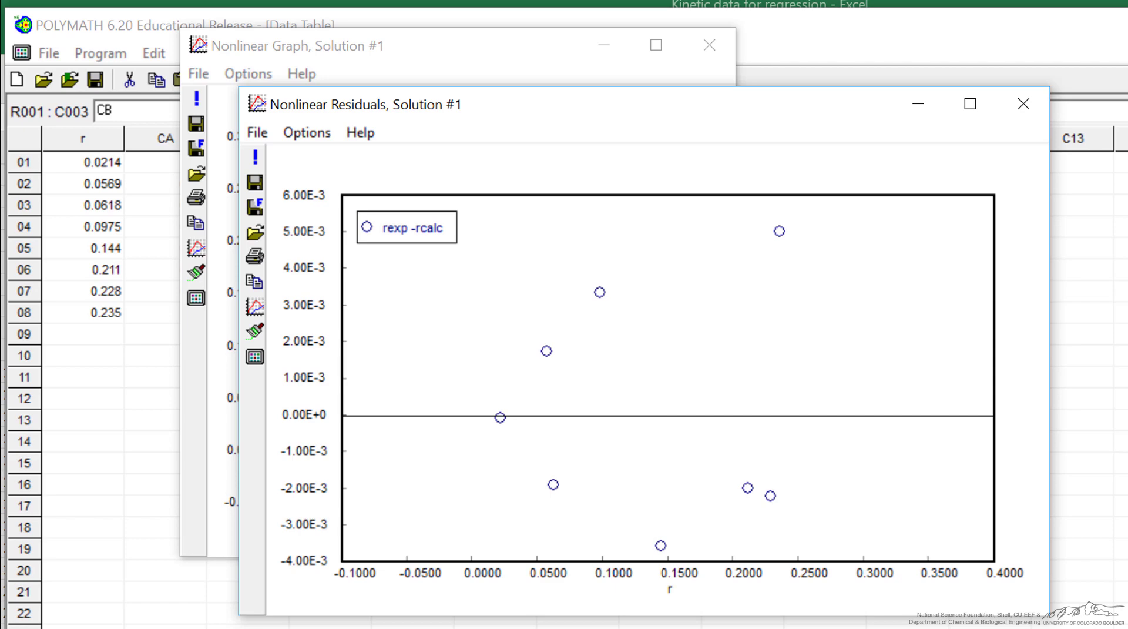
key("alt+F4")
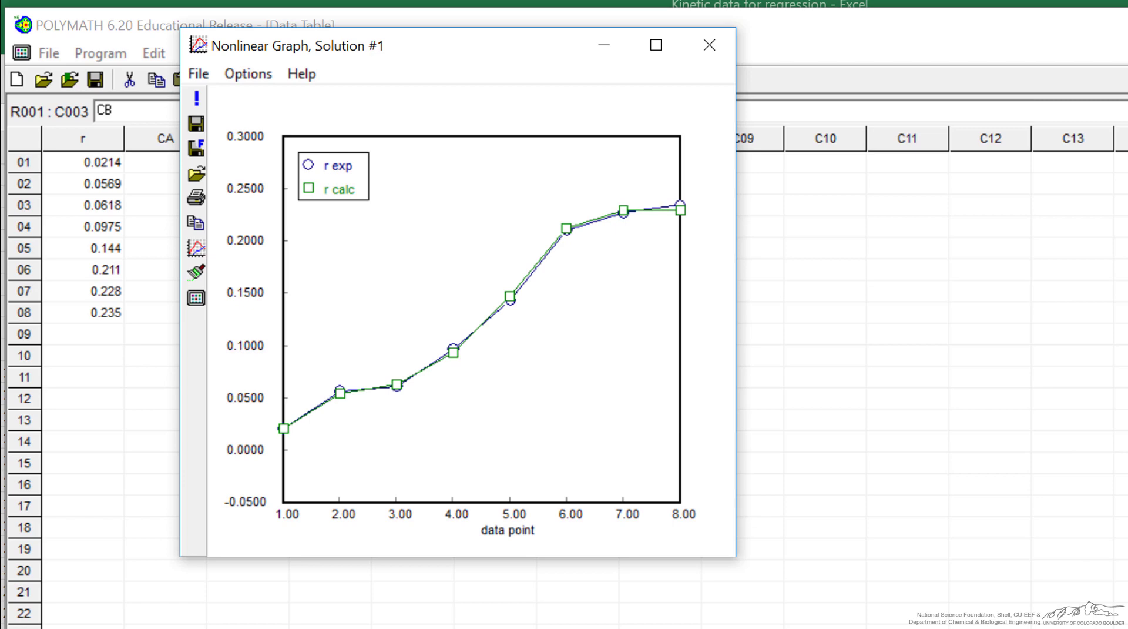
left_click_drag(720, 544, 844, 627)
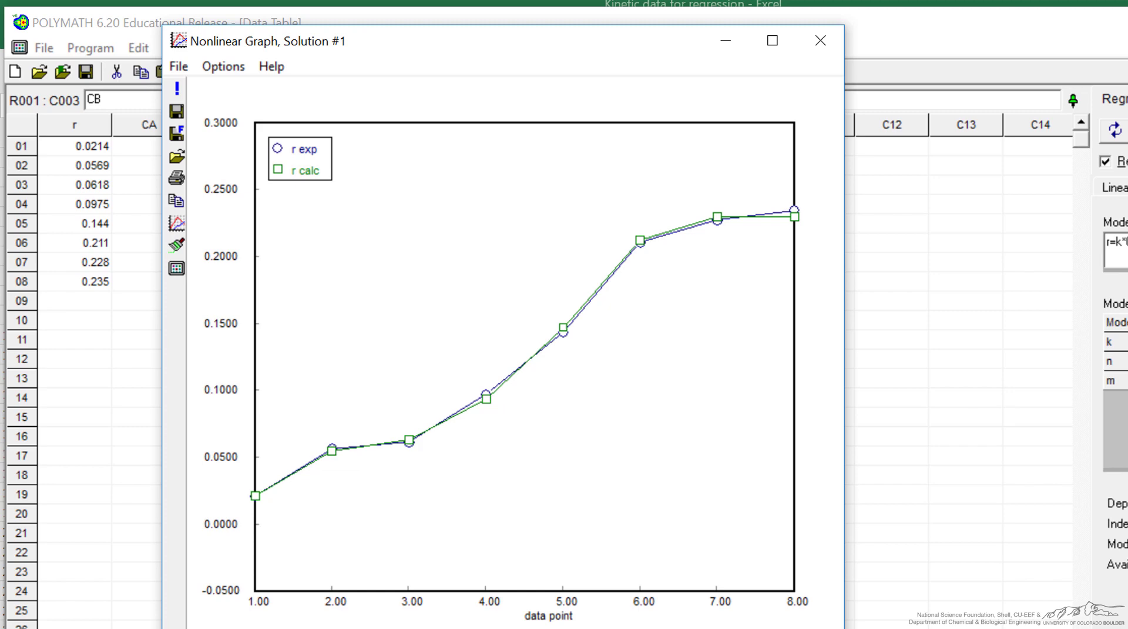
left_click(725, 41)
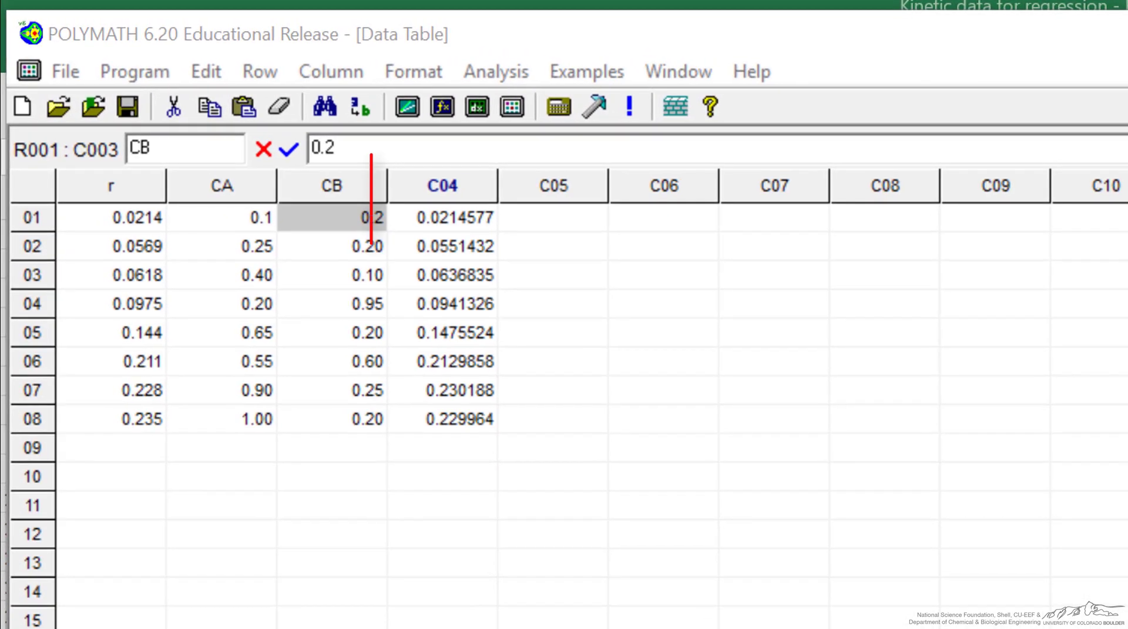
- Rename the calculated model column, C04, as rcalc
left_click(442, 186)
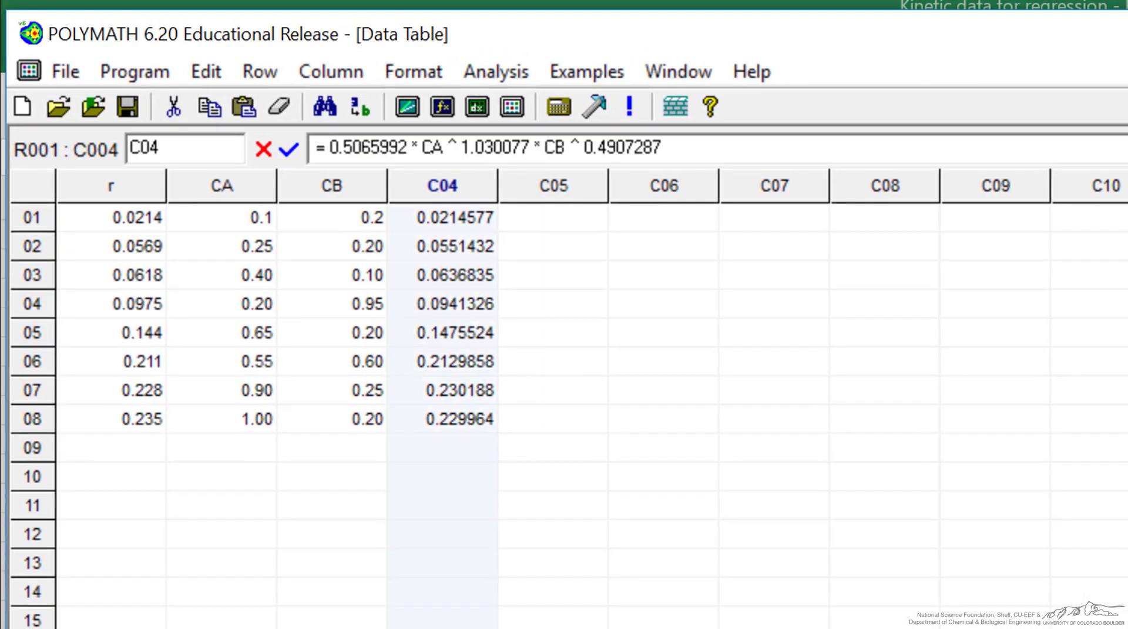
type("ecalc")
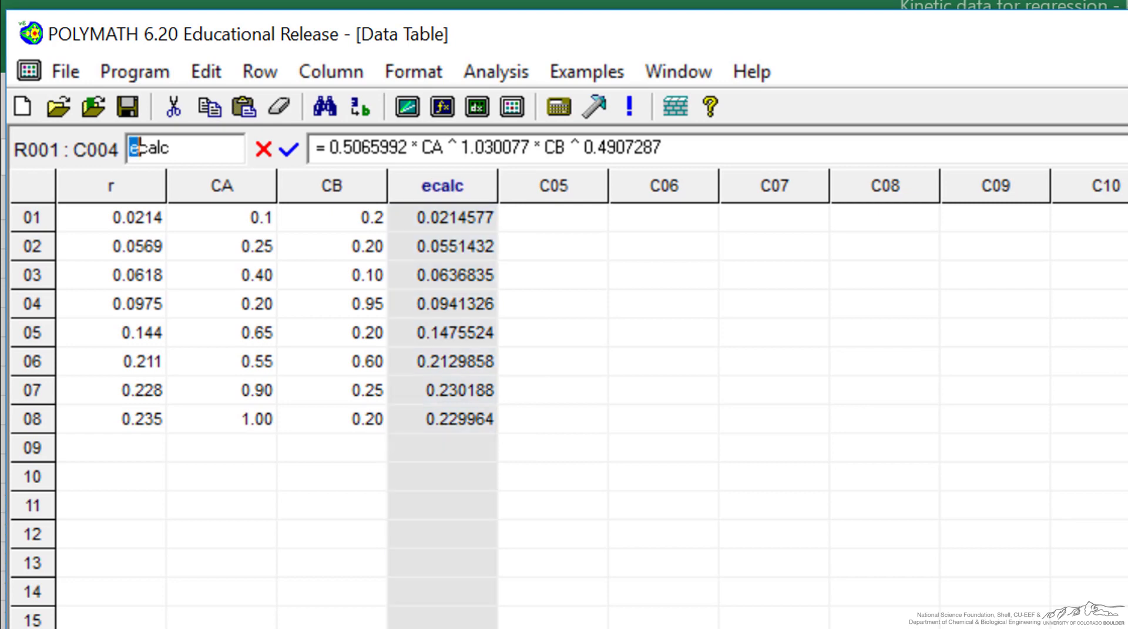
key("Return")
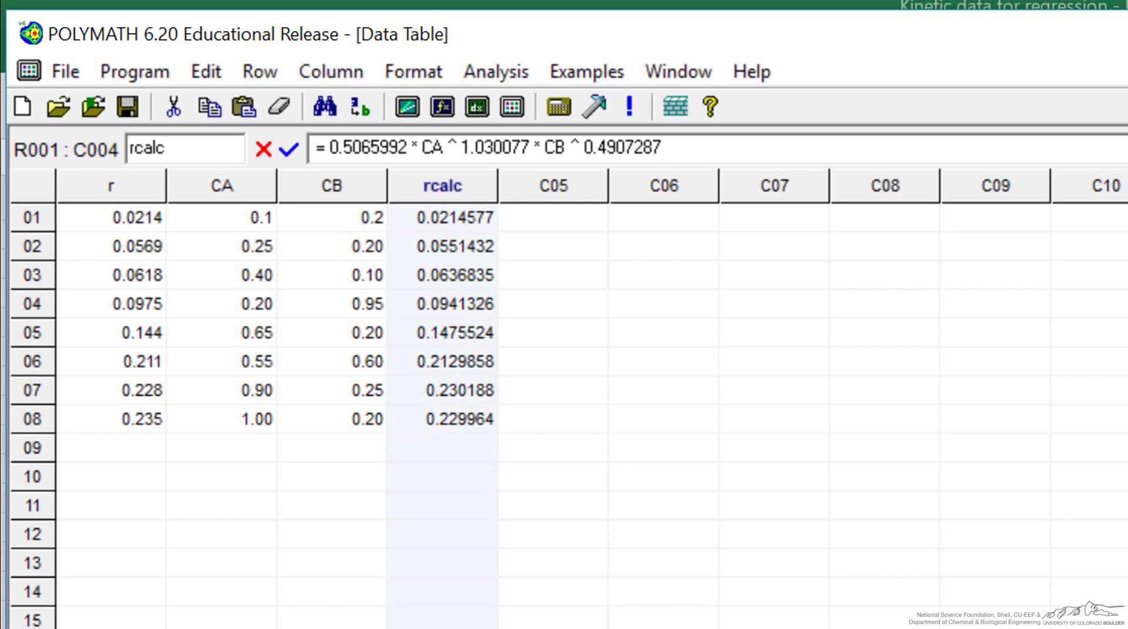